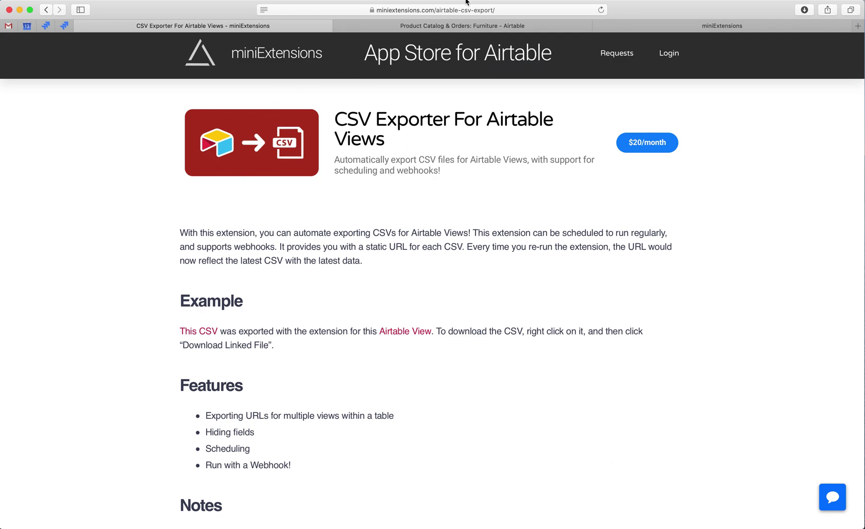
# Switch to the Airtable tab showing the Furniture table's Just In stock view.
pyautogui.click(478, 26)
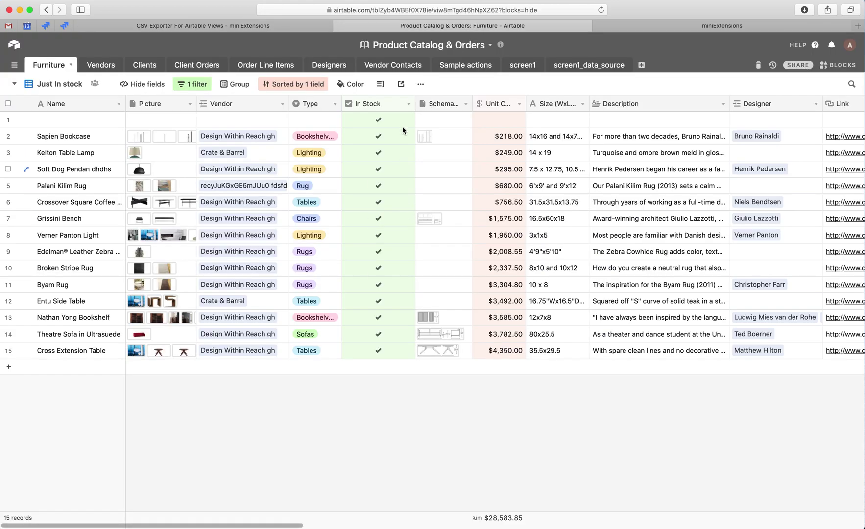
pyautogui.click(60, 84)
pyautogui.click(421, 84)
pyautogui.click(420, 84)
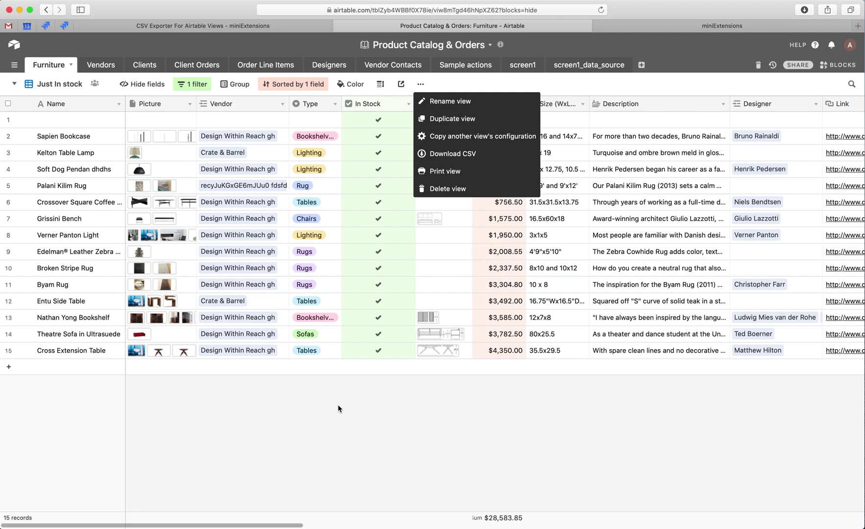
pyautogui.press('Escape')
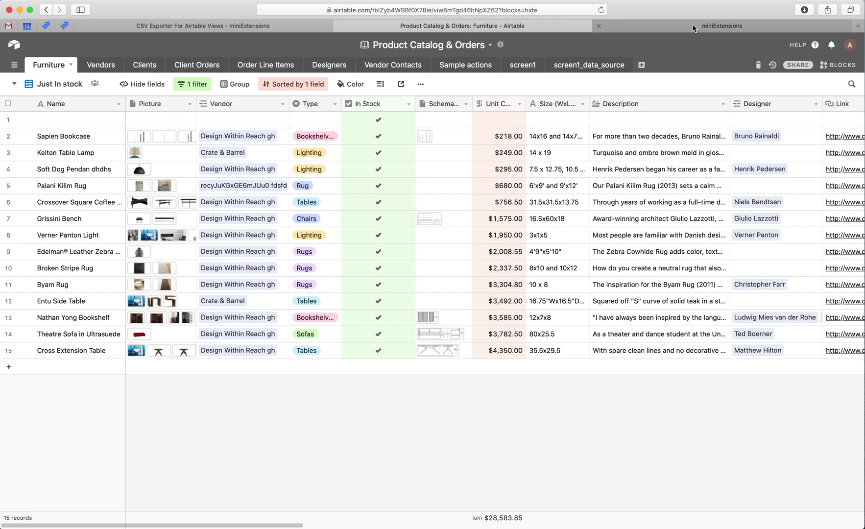
pyautogui.click(694, 27)
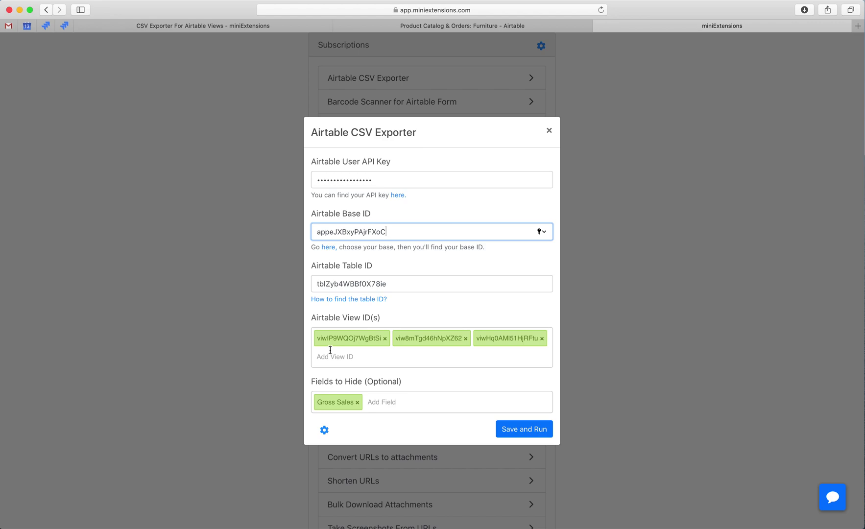
# Go back to the Airtable base's Just In stock view of Furniture with Ctrl+Shift+Tab.
pyautogui.hotkey('ctrl', 'shift', 'Tab')
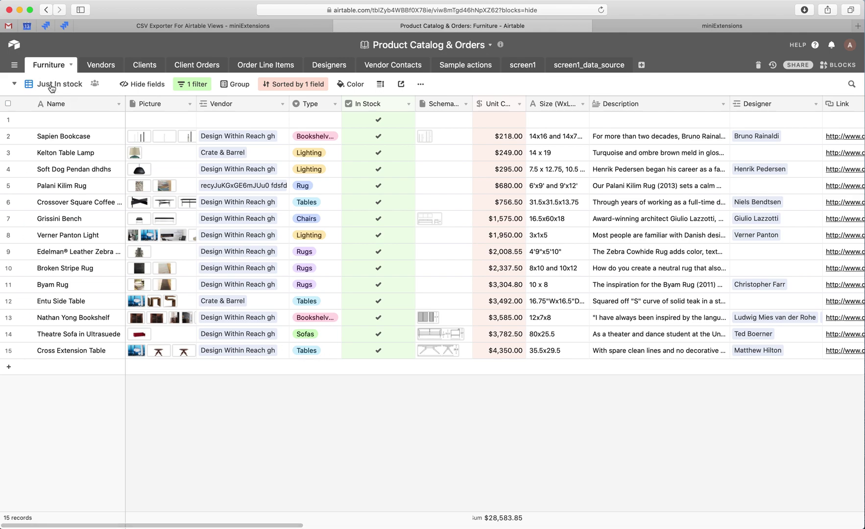
# Switch Furniture to the Just out of stock view and read its ID viwIP9WQOj7WgBtSi.
pyautogui.click(51, 89)
pyautogui.click(82, 259)
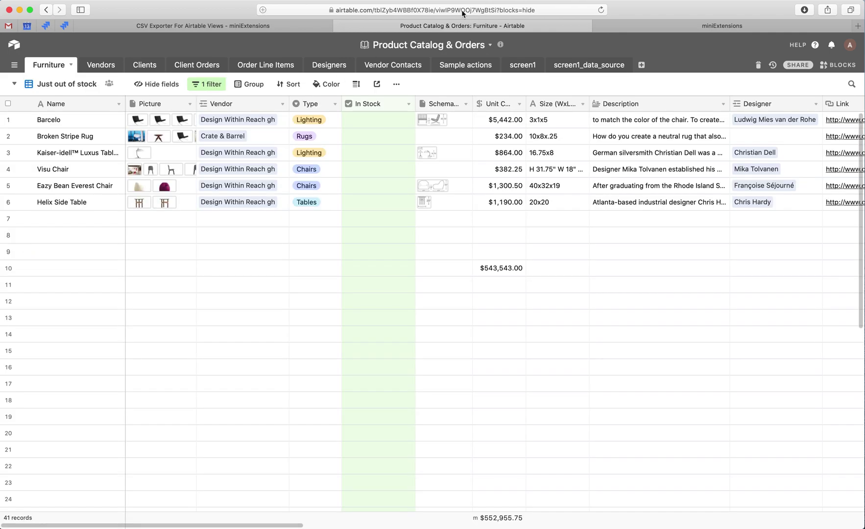
pyautogui.click(411, 10)
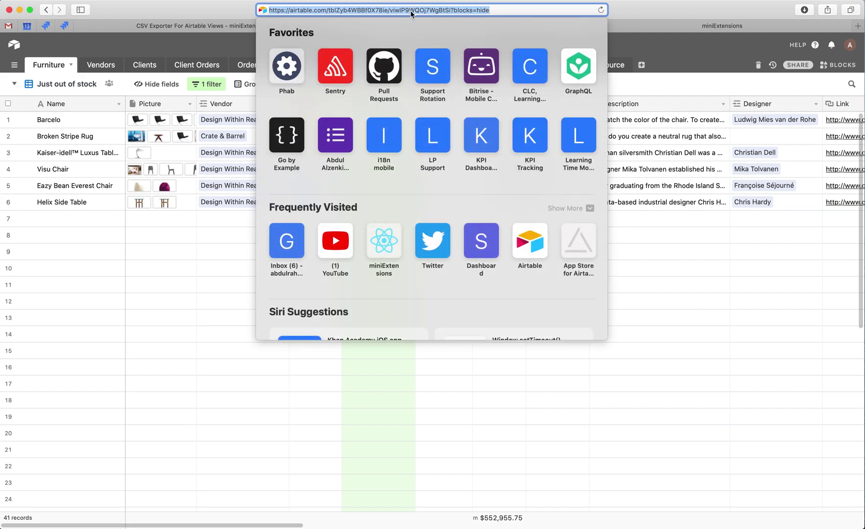
pyautogui.doubleClick(411, 10)
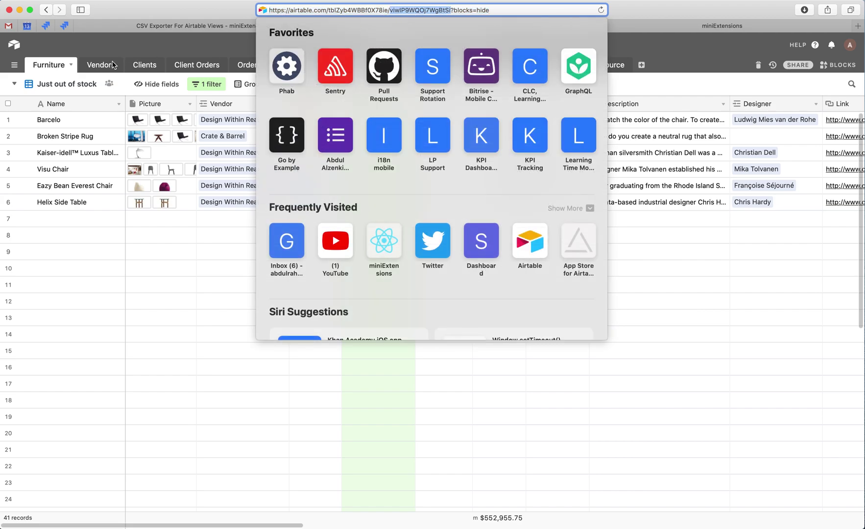
pyautogui.click(60, 92)
pyautogui.click(59, 88)
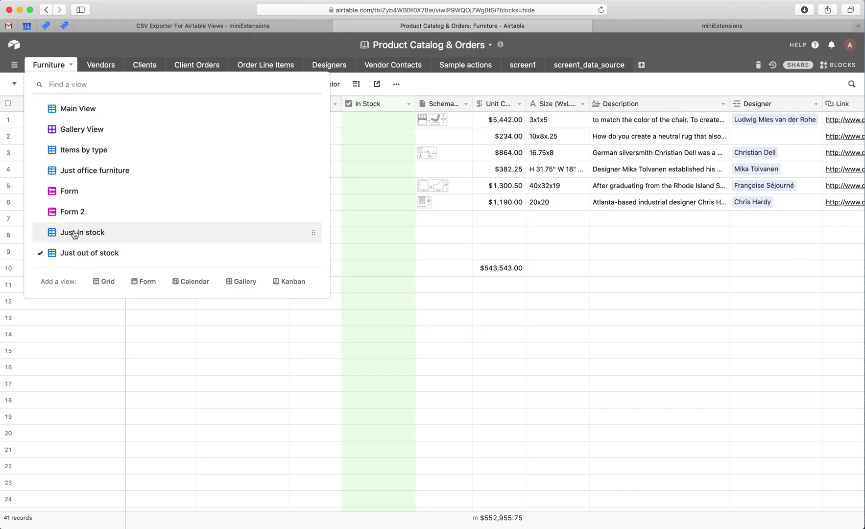
pyautogui.click(673, 25)
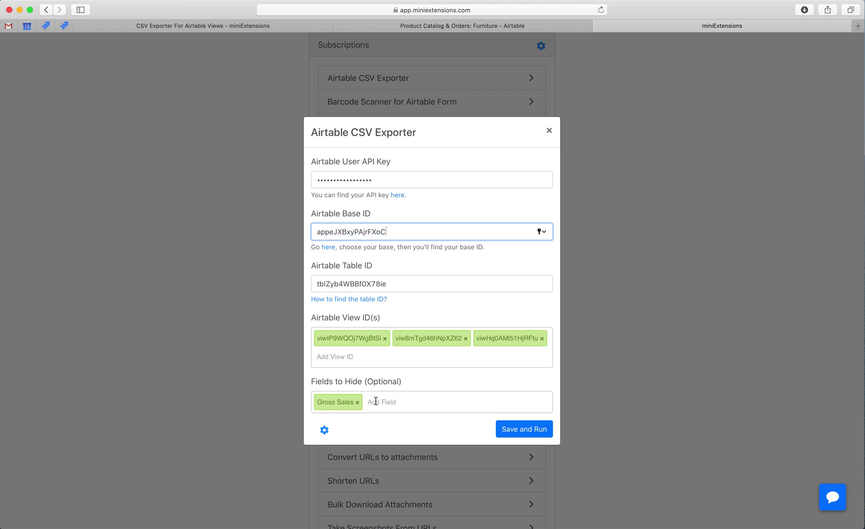
pyautogui.write('{')
pyautogui.press('BackSpace')
pyautogui.hotkey('ctrl', 'shift', 'Tab')
pyautogui.click(205, 357)
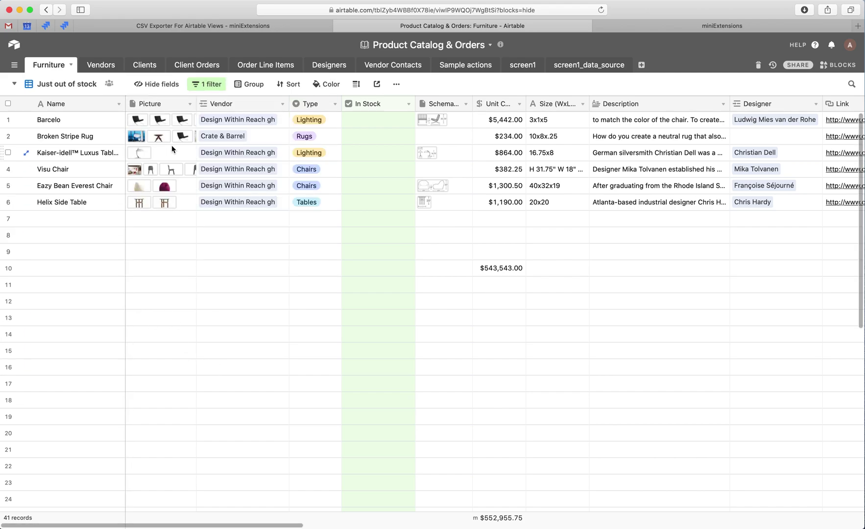
pyautogui.click(151, 88)
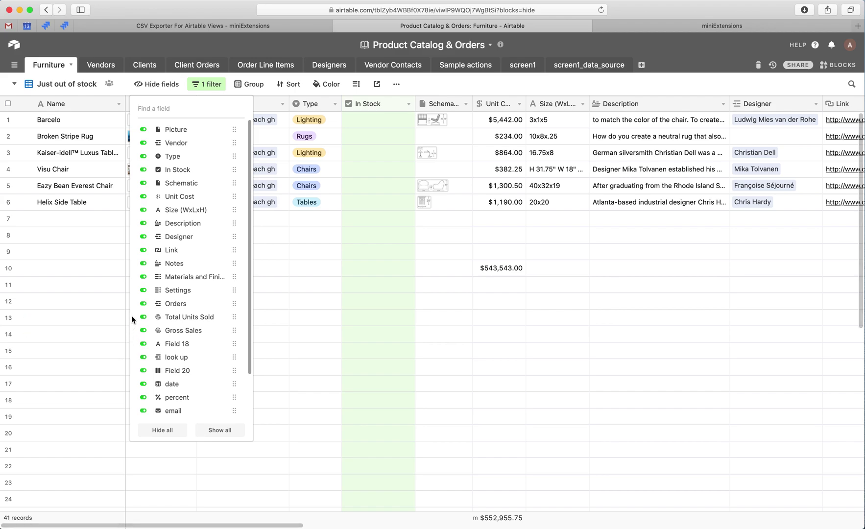
pyautogui.click(657, 25)
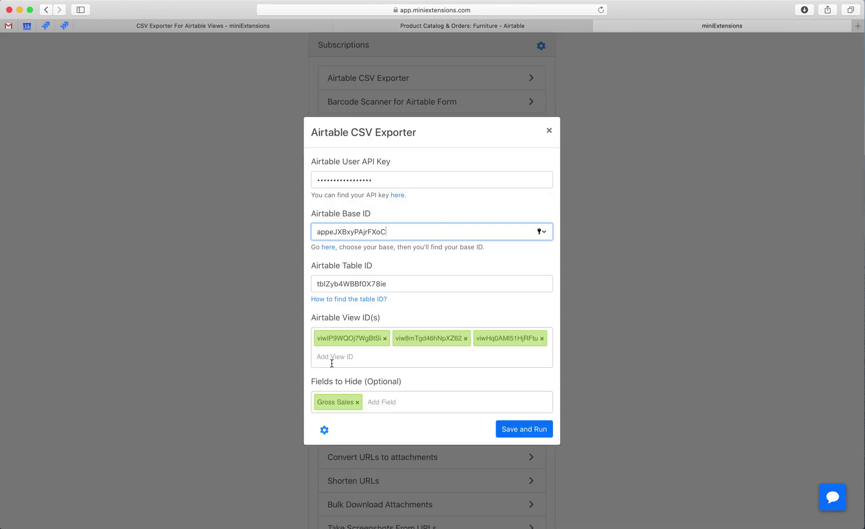
pyautogui.click(384, 402)
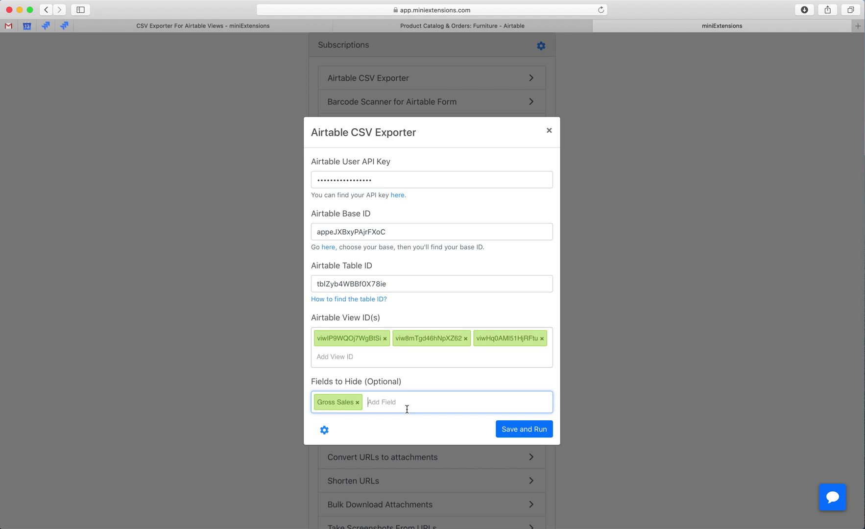
pyautogui.hotkey('ctrl', 'shift', 'Tab')
# Inspect the Just out of stock grid, including row 2's Crate & Barrel vendor.
pyautogui.click(279, 222)
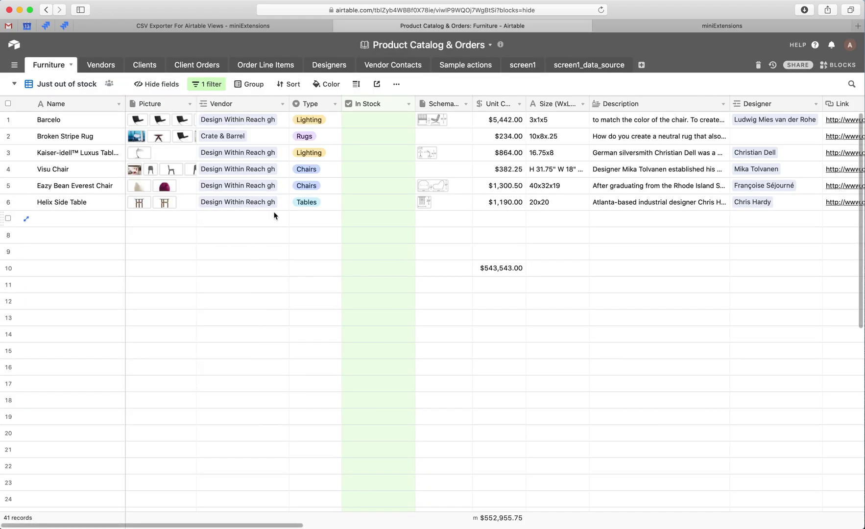
pyautogui.click(259, 137)
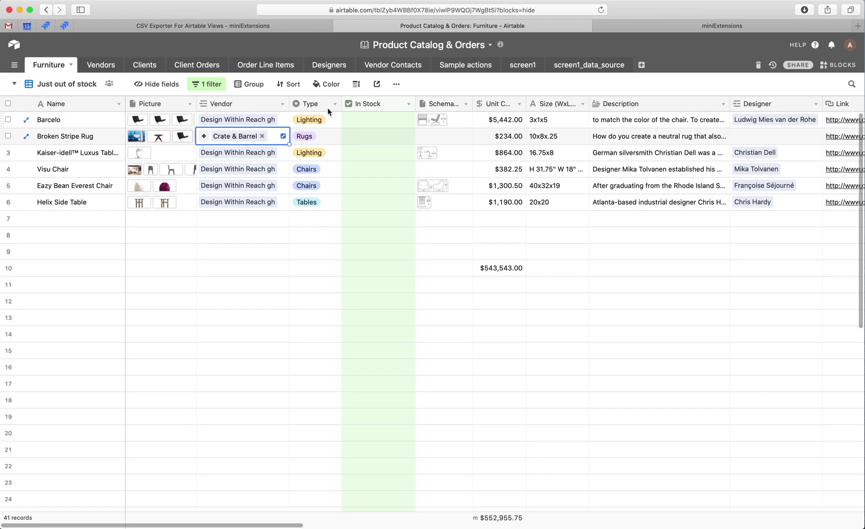
pyautogui.click(397, 84)
pyautogui.click(311, 235)
pyautogui.hscroll(10, 354, 214)
pyautogui.hscroll(15, 785, 133)
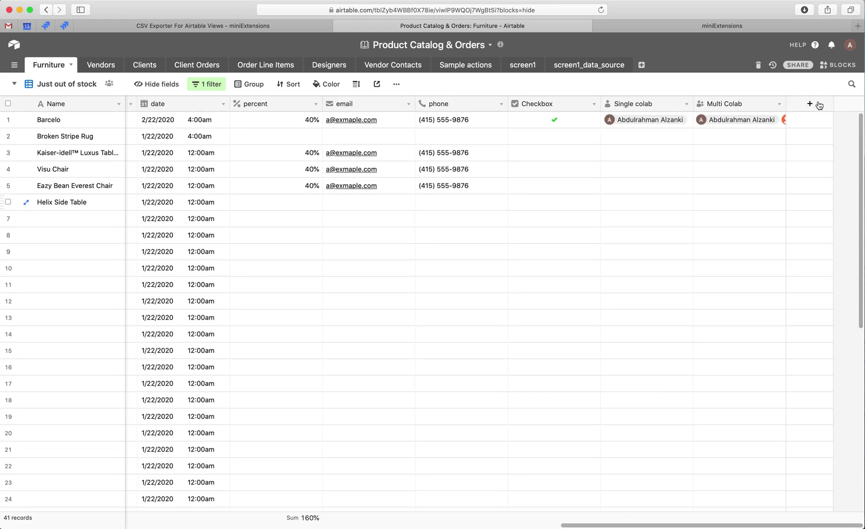
# Add a new field named 'Vendor Name' to the Furniture table.
pyautogui.click(810, 103)
pyautogui.click(740, 149)
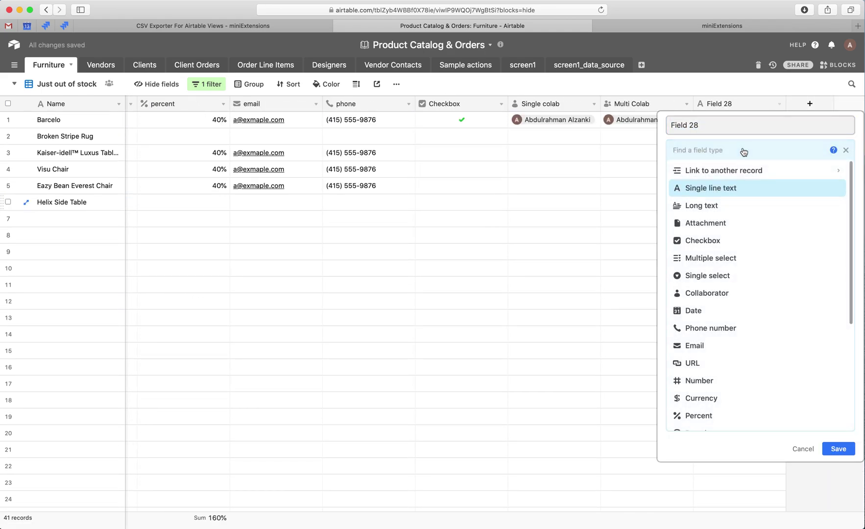
pyautogui.write('Vendor Nam')
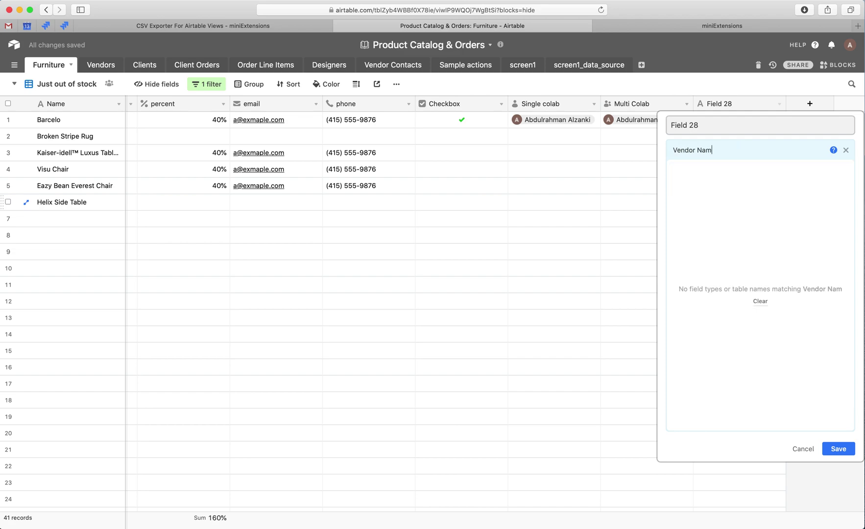
pyautogui.write('ea')
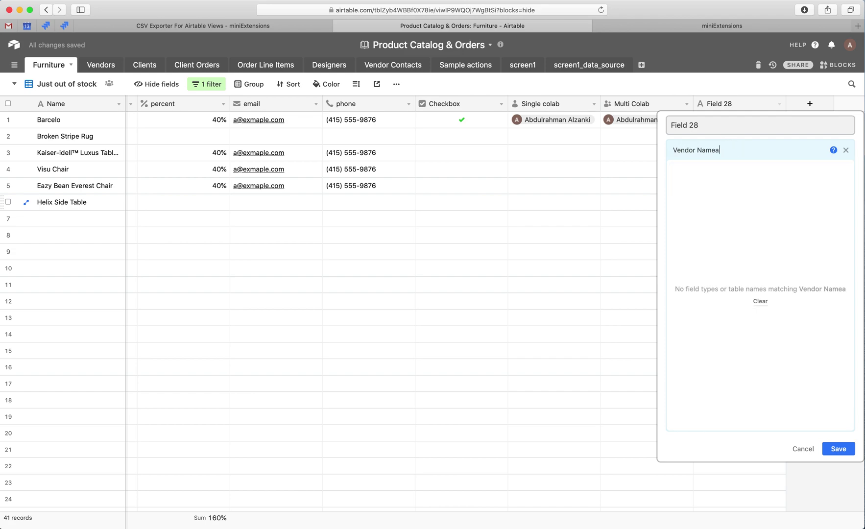
pyautogui.press('BackSpace')
pyautogui.press('super+a')
pyautogui.press('super+c')
pyautogui.click(700, 125)
pyautogui.press('super+v')
# Make Vendor Name a Lookup of the vendor's Name through the Vendor link and save it.
pyautogui.click(719, 148)
pyautogui.scroll(-5, 722, 241)
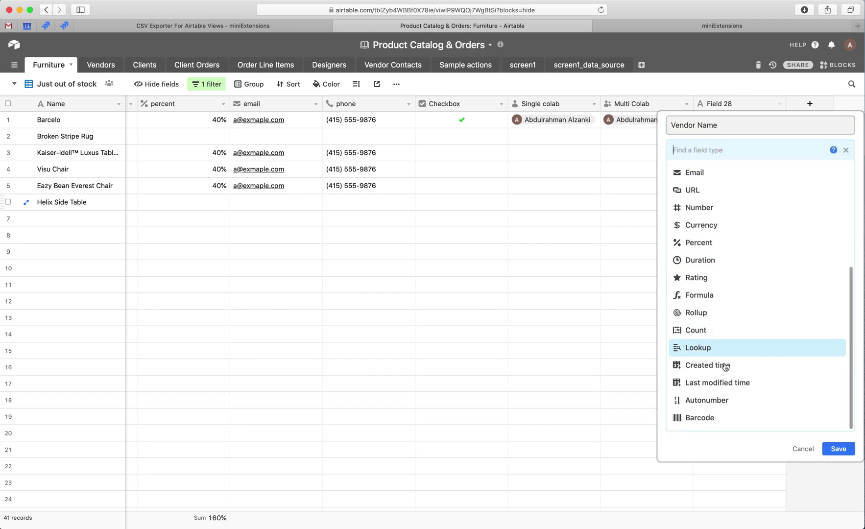
pyautogui.click(706, 349)
pyautogui.click(707, 224)
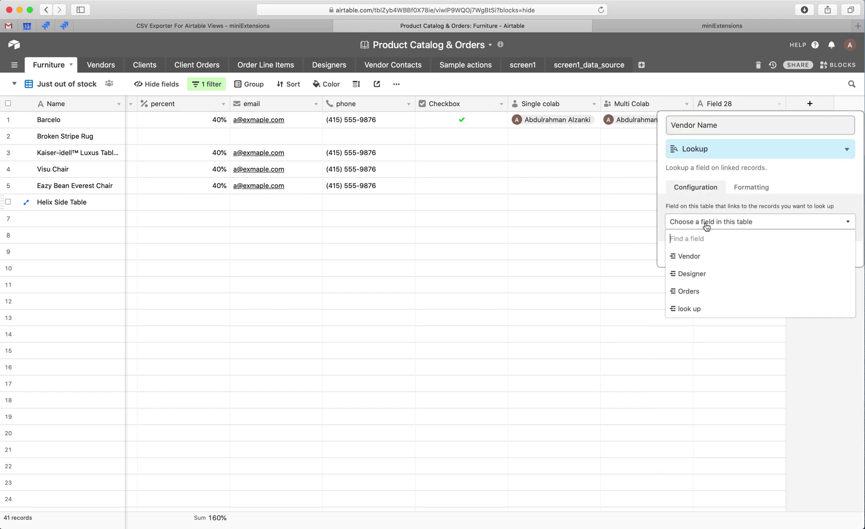
pyautogui.click(697, 257)
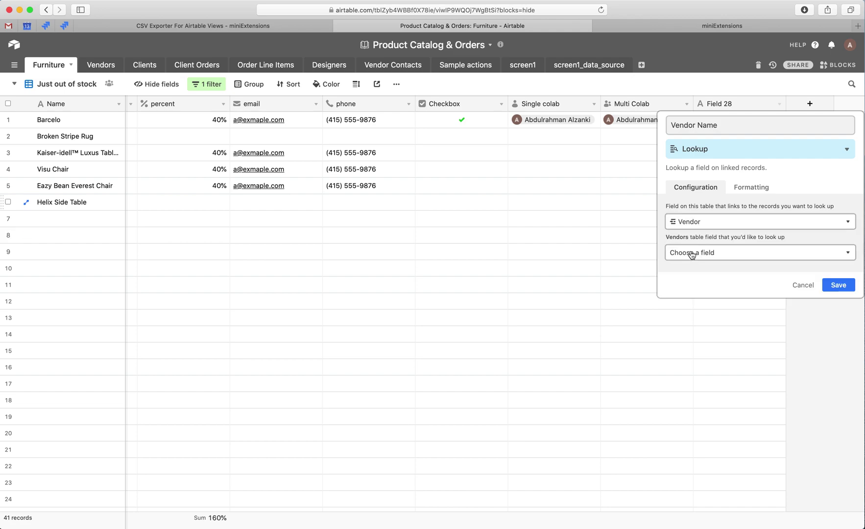
pyautogui.click(692, 254)
pyautogui.click(697, 290)
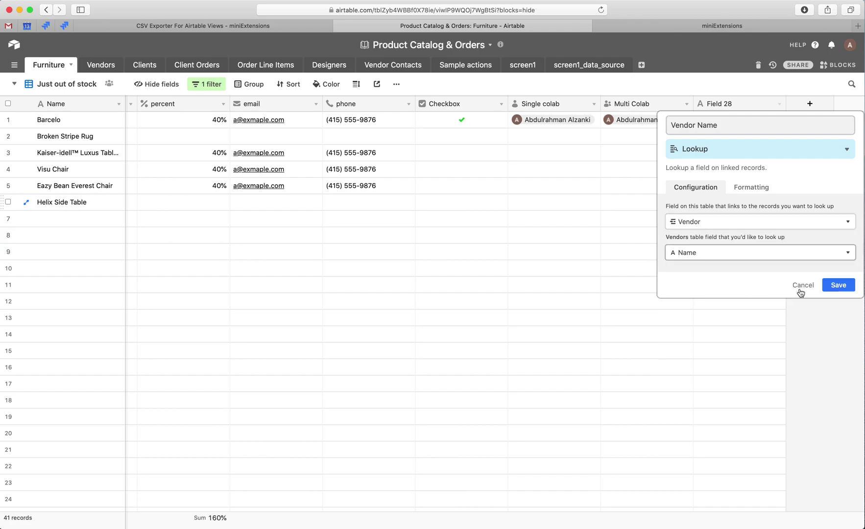
pyautogui.click(836, 285)
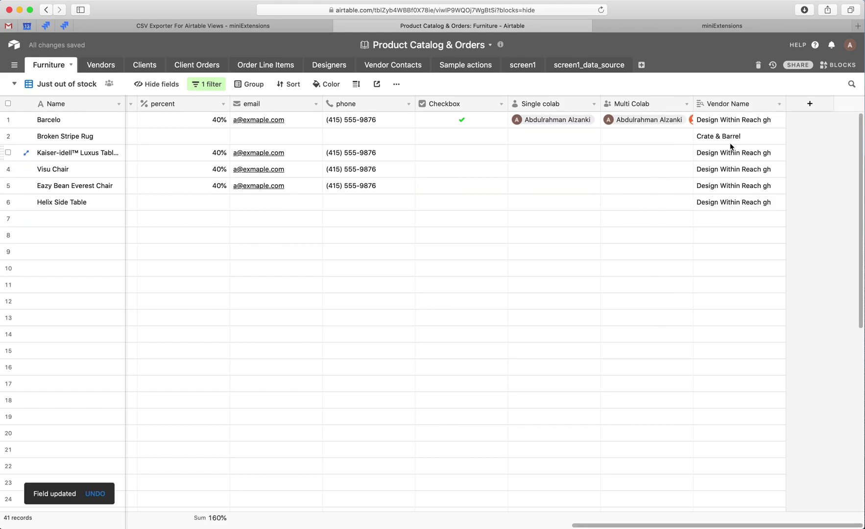
# Add Vendor to the CSV Exporter's fields to hide alongside Gross Sales.
pyautogui.hscroll(-10, 614, 148)
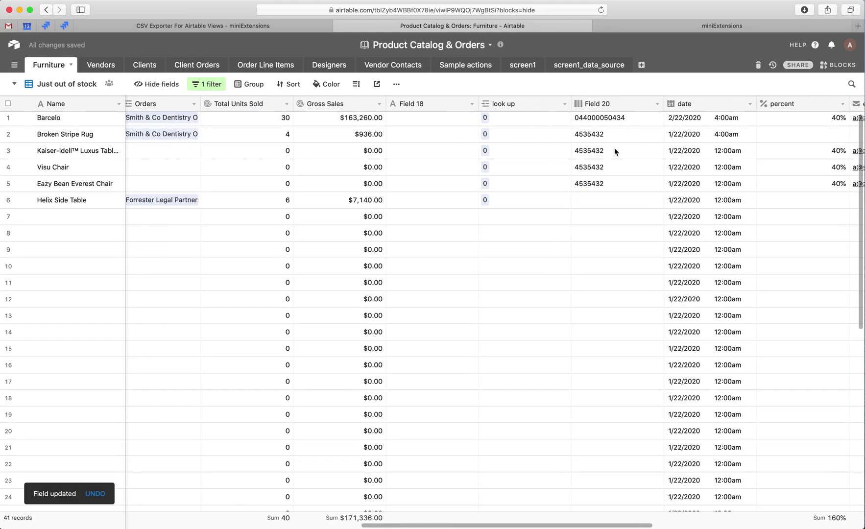
pyautogui.hscroll(-3, 615, 147)
pyautogui.hscroll(-8, 411, 127)
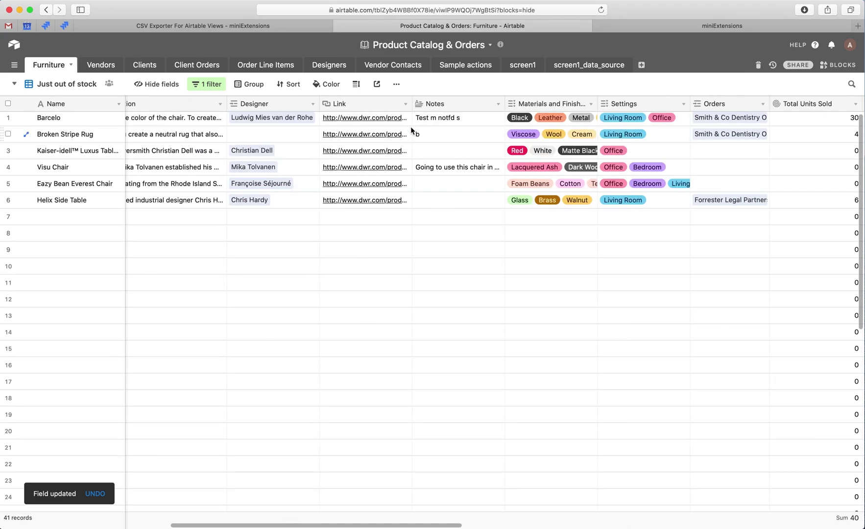
pyautogui.hscroll(-10, 410, 126)
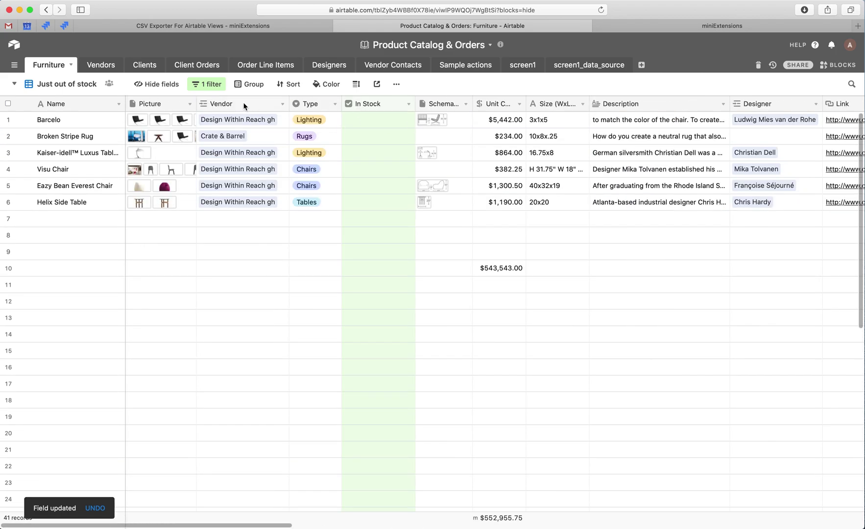
pyautogui.doubleClick(244, 105)
pyautogui.click(685, 25)
pyautogui.write('Vendor')
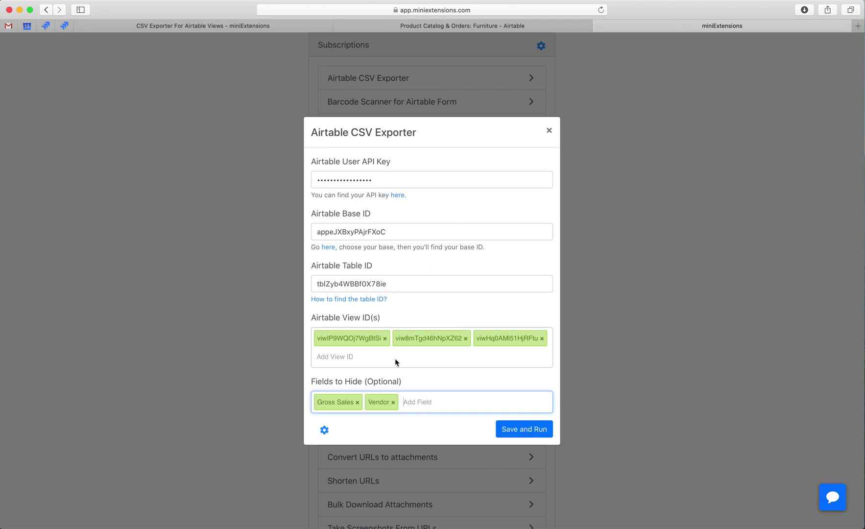
# Save the exporter settings and run it to get download URLs for all three view IDs.
pyautogui.click(501, 428)
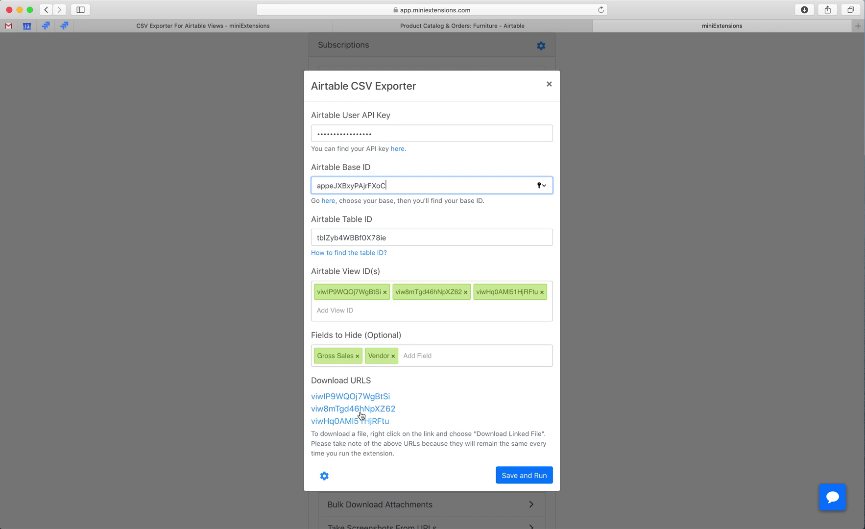
# Preview one export link's raw CSV in a new tab, then close that tab.
pyautogui.keyDown('super'); pyautogui.click(346, 396); pyautogui.keyUp('super')
pyautogui.click(751, 25)
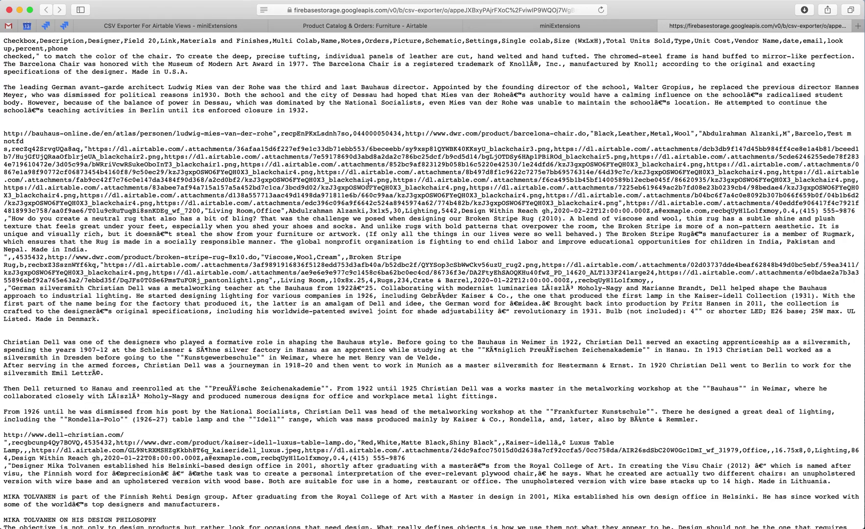
pyautogui.press('super+w')
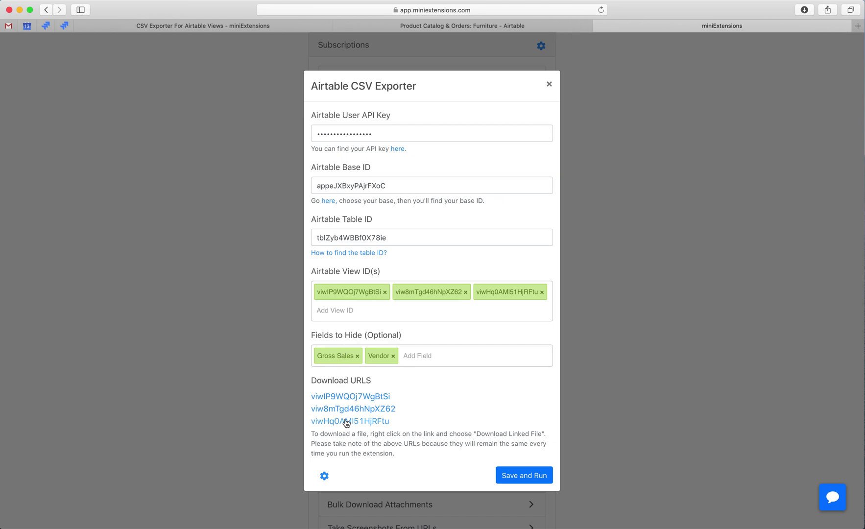
# Download the third view's CSV file and open it in Table Tool.
pyautogui.rightClick(347, 423)
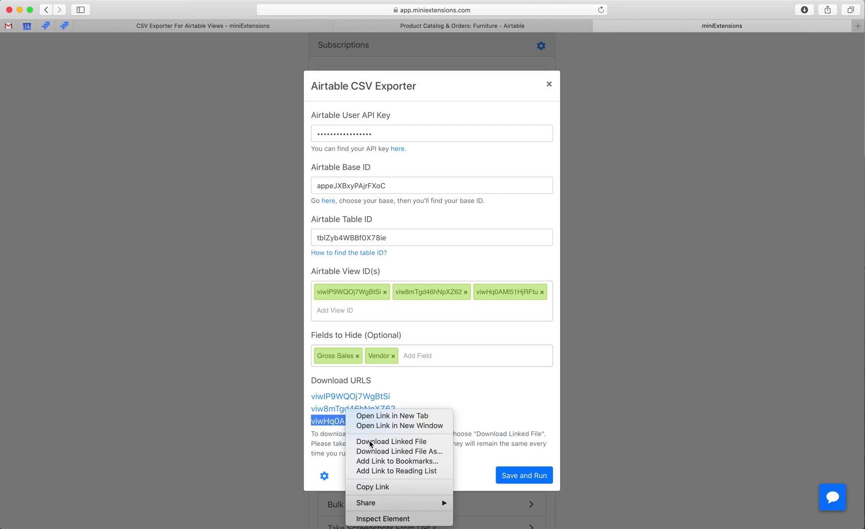
pyautogui.click(371, 442)
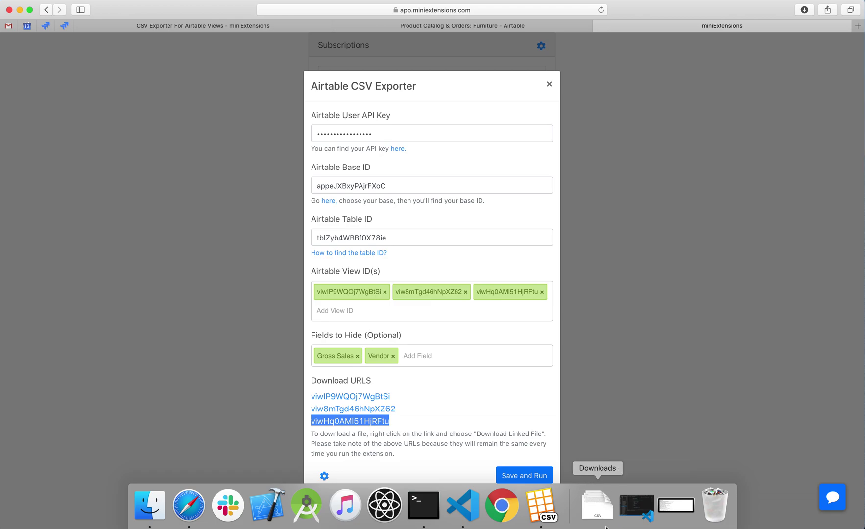
pyautogui.click(606, 527)
pyautogui.click(538, 514)
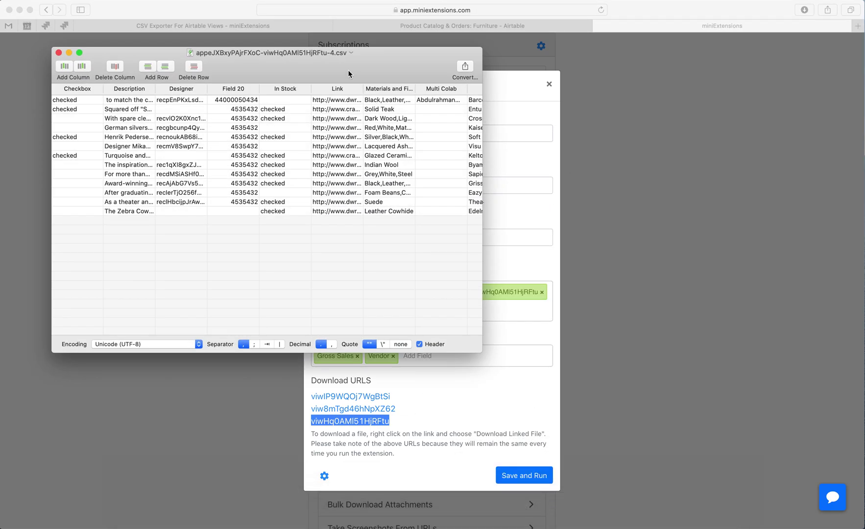
# Maximize the CSV in Table Tool, scan its columns for Vendor Name, then return to Safari.
pyautogui.doubleClick(349, 73)
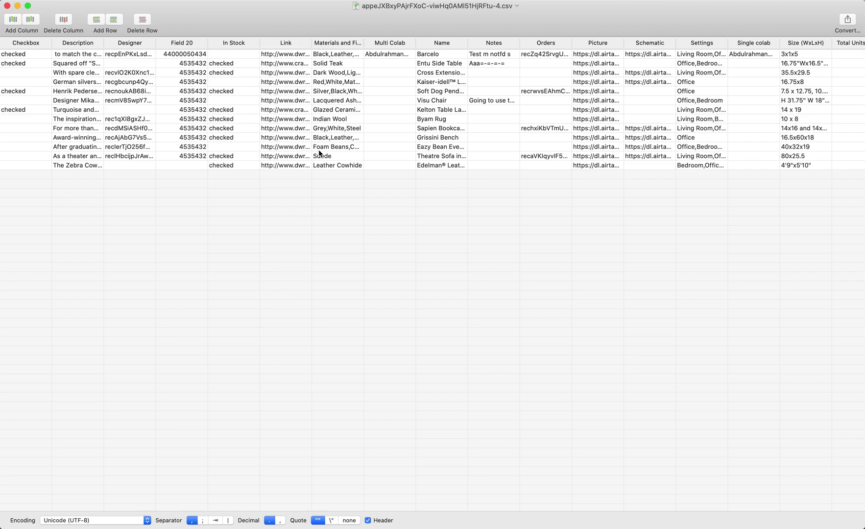
pyautogui.hscroll(5, 318, 151)
pyautogui.hscroll(5, 373, 154)
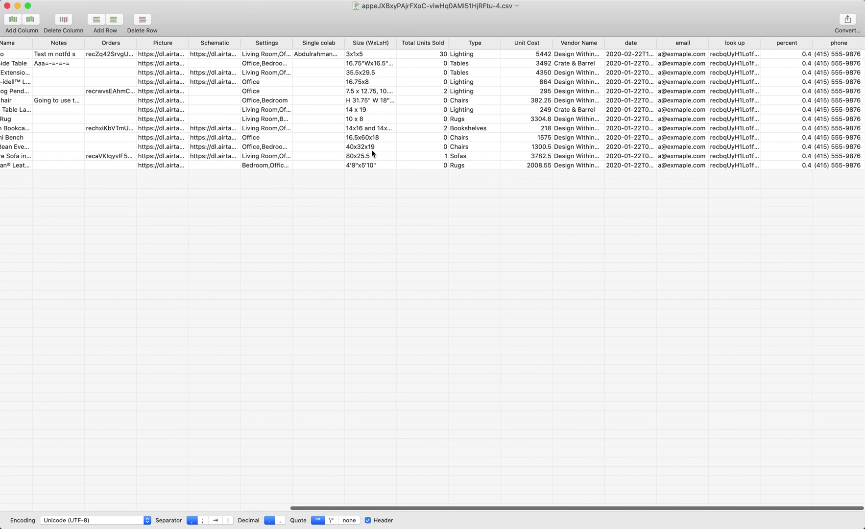
pyautogui.hscroll(-10, 372, 153)
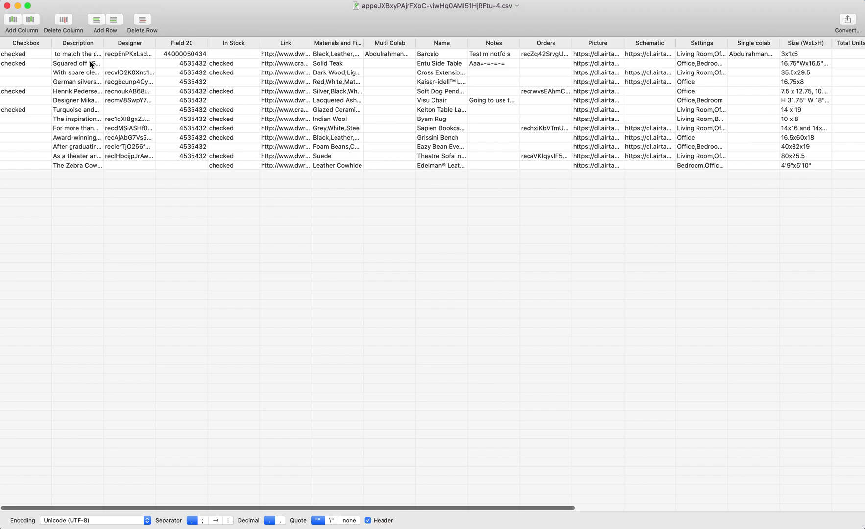
pyautogui.hscroll(10, 676, 72)
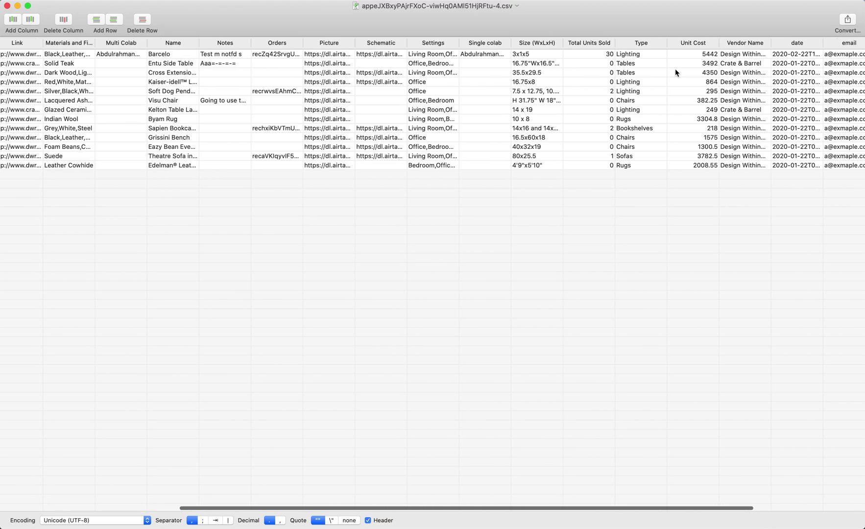
pyautogui.hscroll(-1, 676, 73)
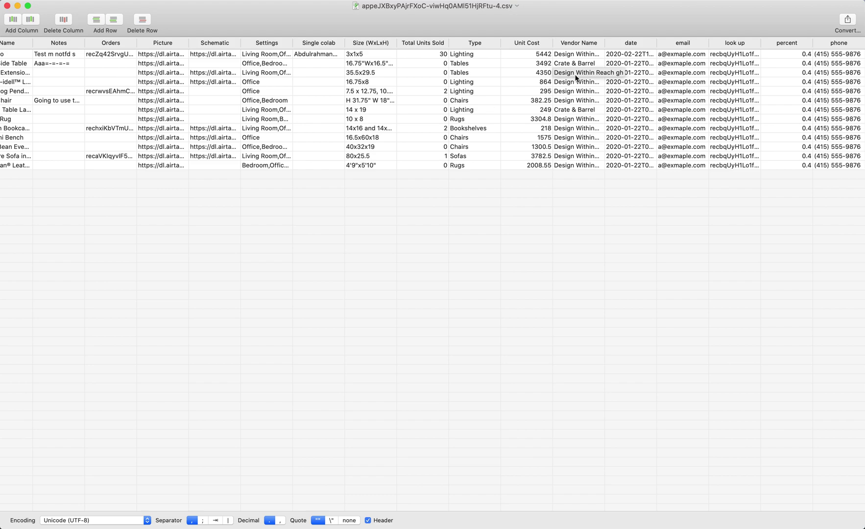
pyautogui.press('super+Tab')
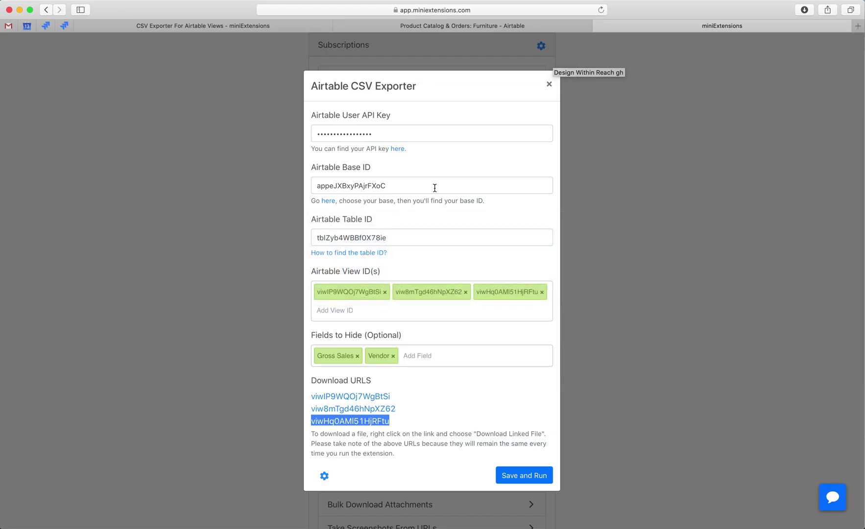
pyautogui.click(324, 477)
pyautogui.click(432, 94)
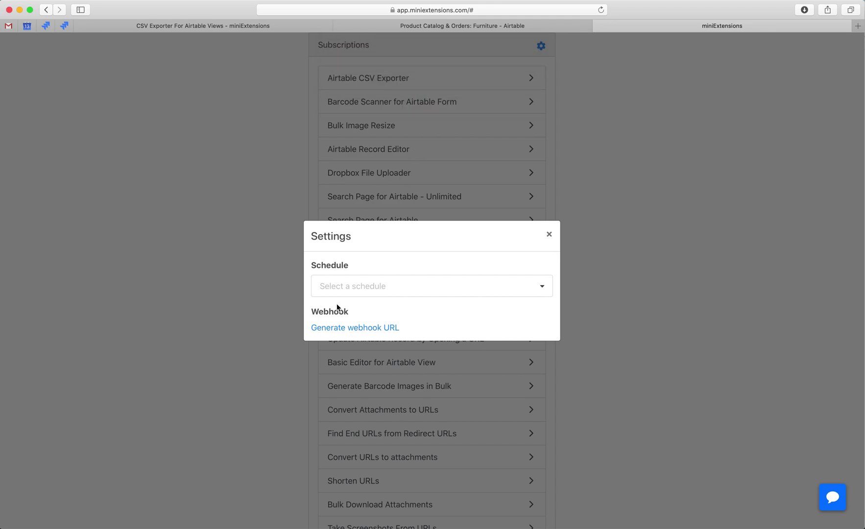
pyautogui.click(357, 284)
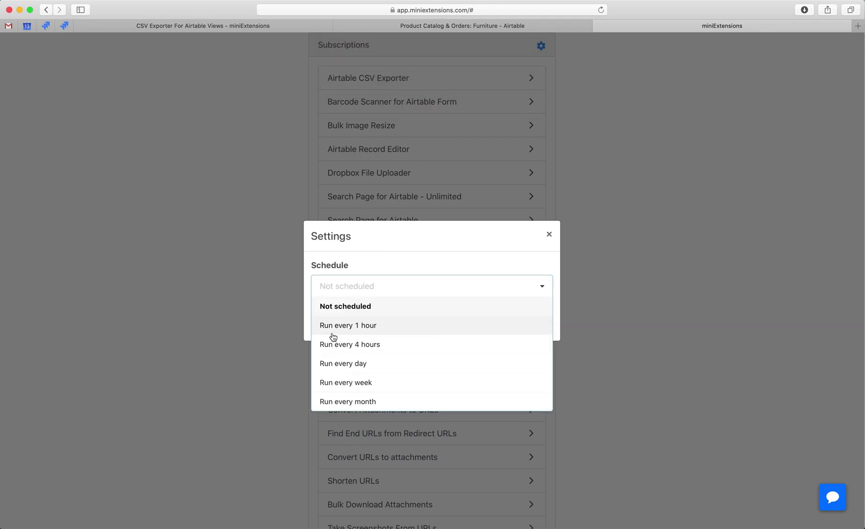
pyautogui.click(391, 269)
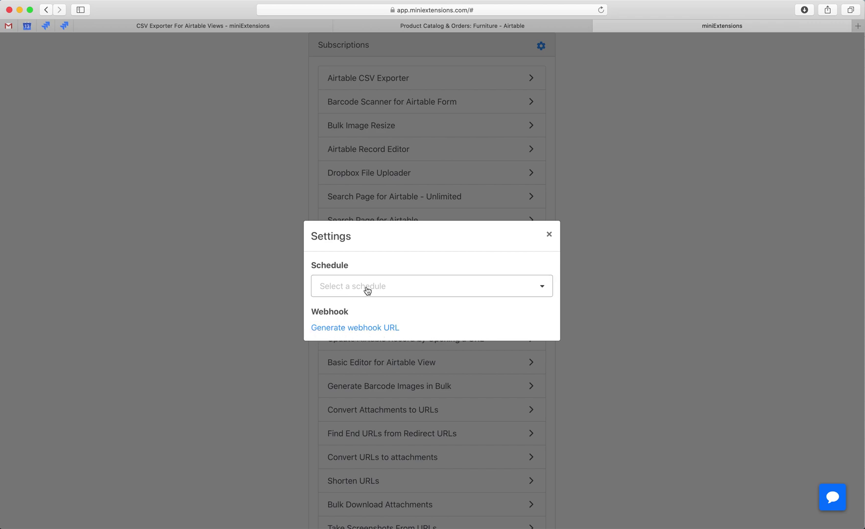
pyautogui.click(258, 313)
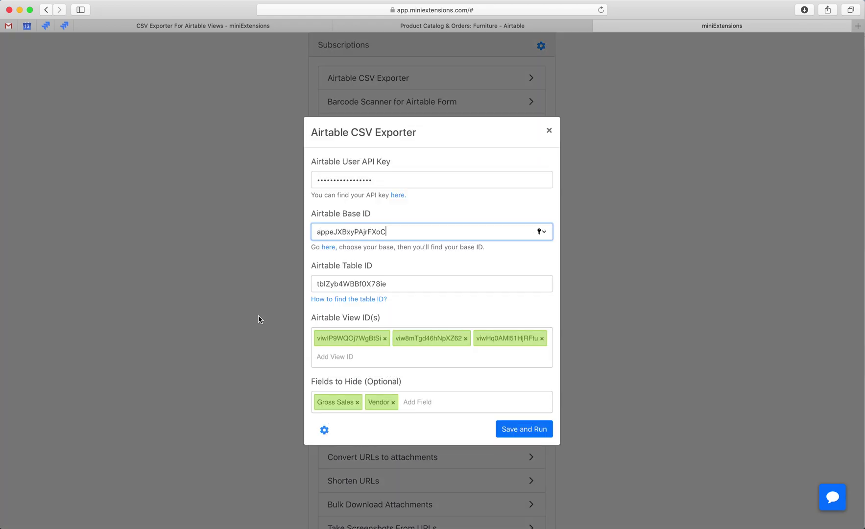